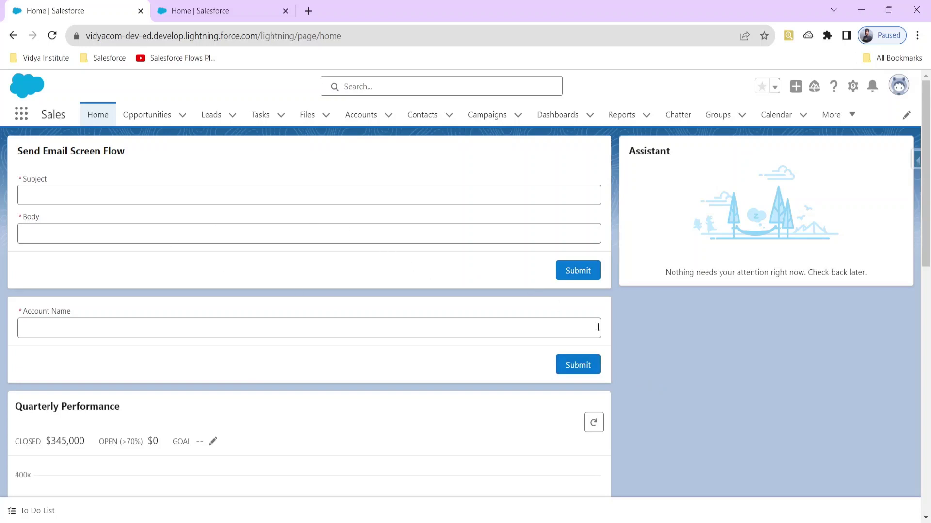
Start a new flow from the Flows page in Setup, and close the Setup page
left_click(215, 14)
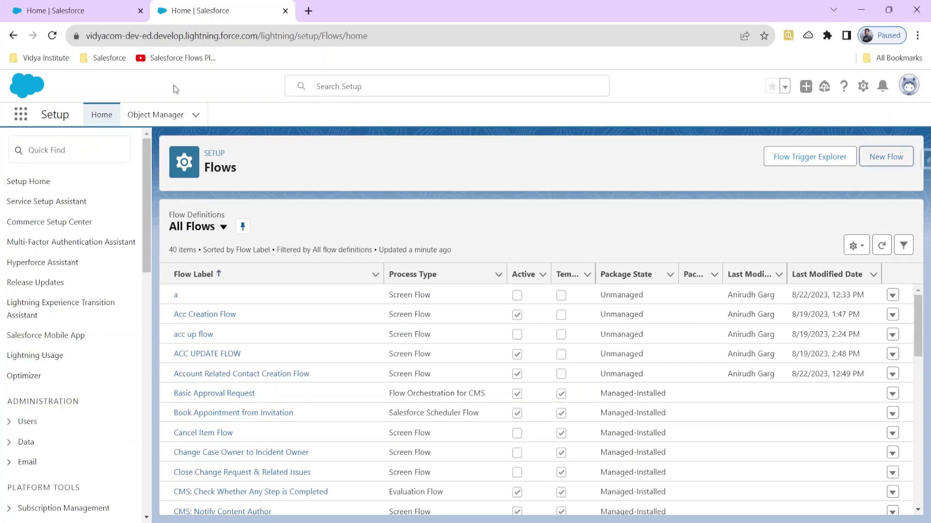
left_click(889, 162)
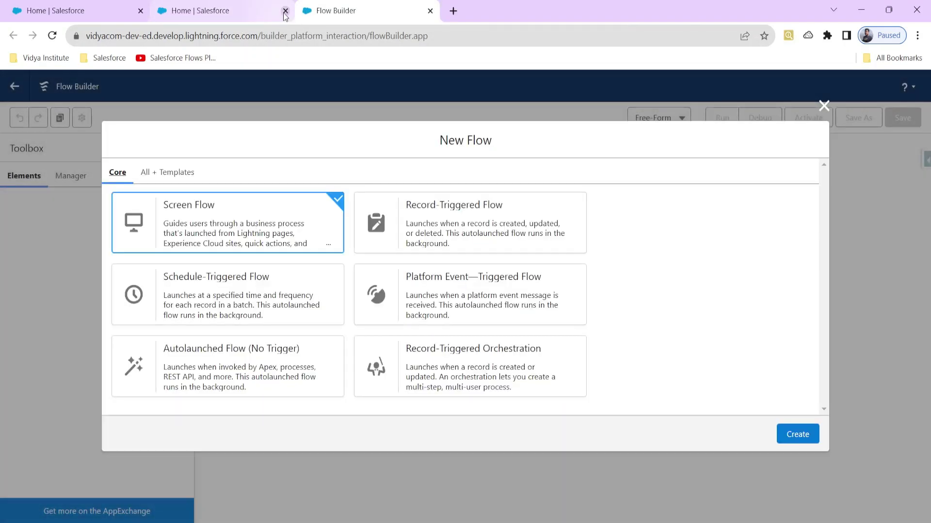
left_click(285, 11)
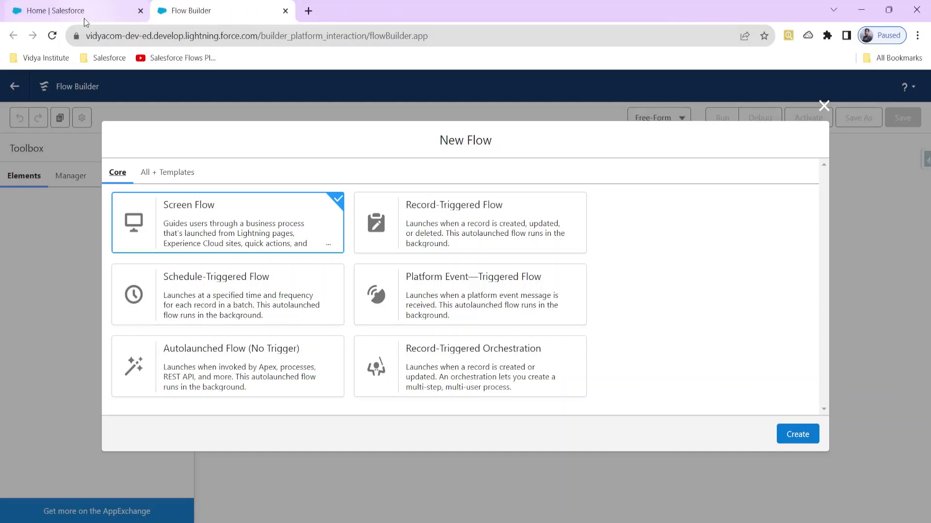
Look at the new account form from the Accounts list, and leave it without saving
left_click(83, 11)
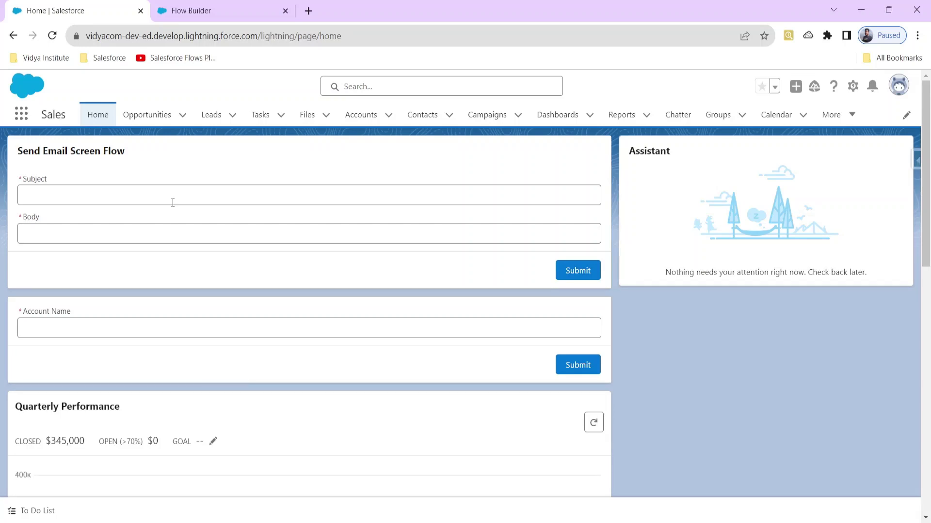
left_click(350, 122)
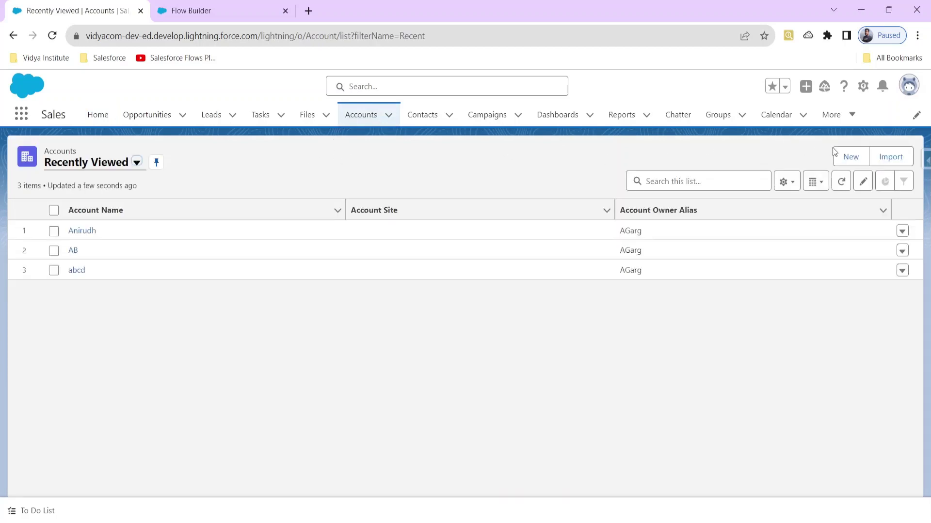
left_click(842, 156)
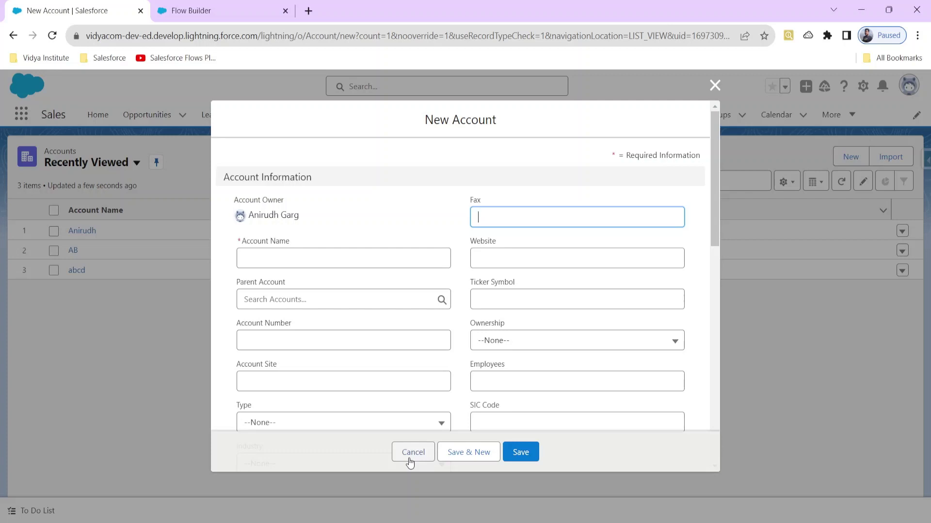
left_click(413, 452)
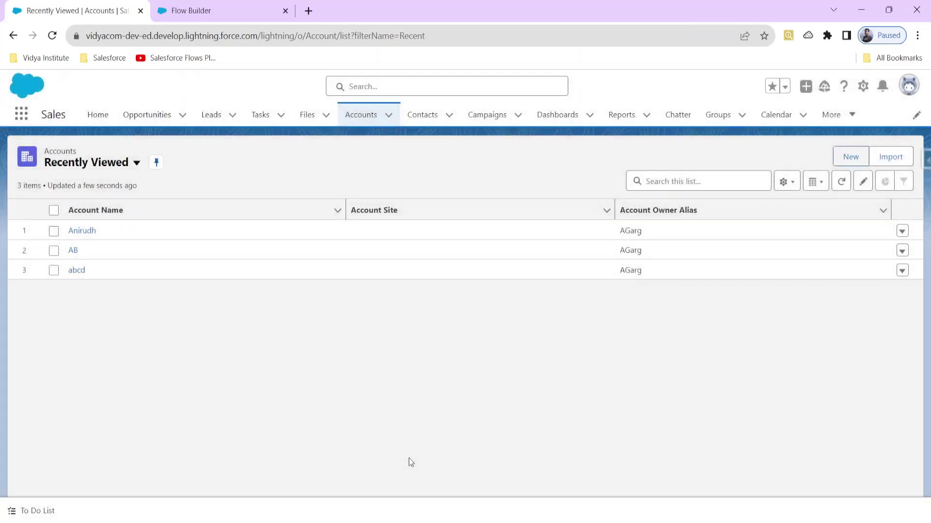
Create a Record-Triggered Flow and select Account as the object that triggers it
left_click(194, 11)
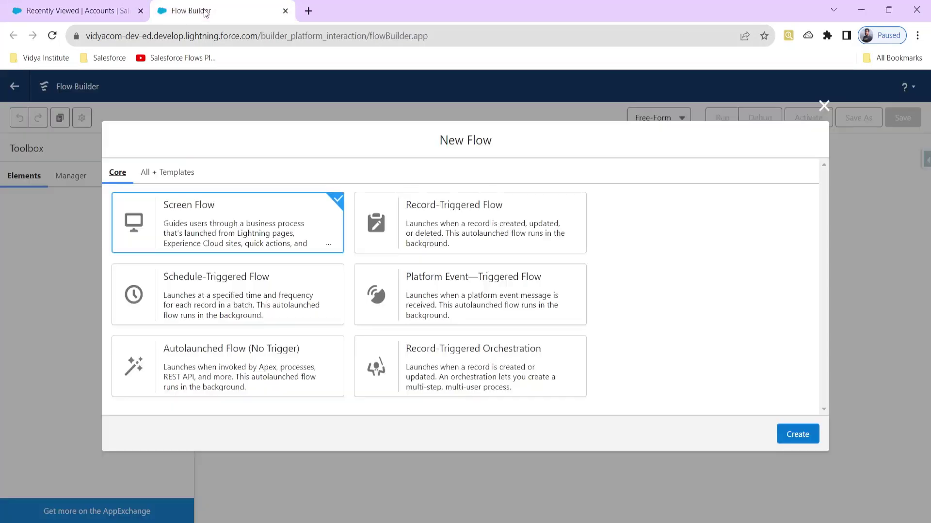
left_click(434, 222)
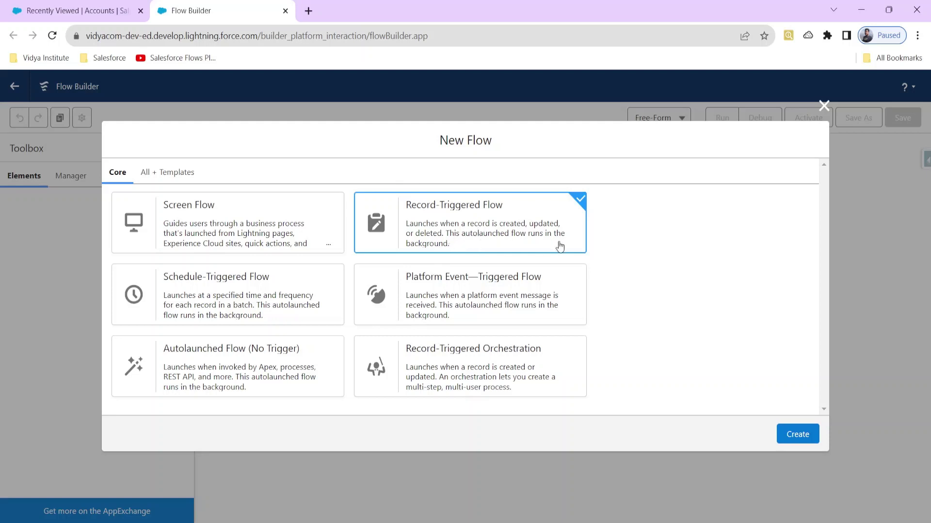
left_click(796, 435)
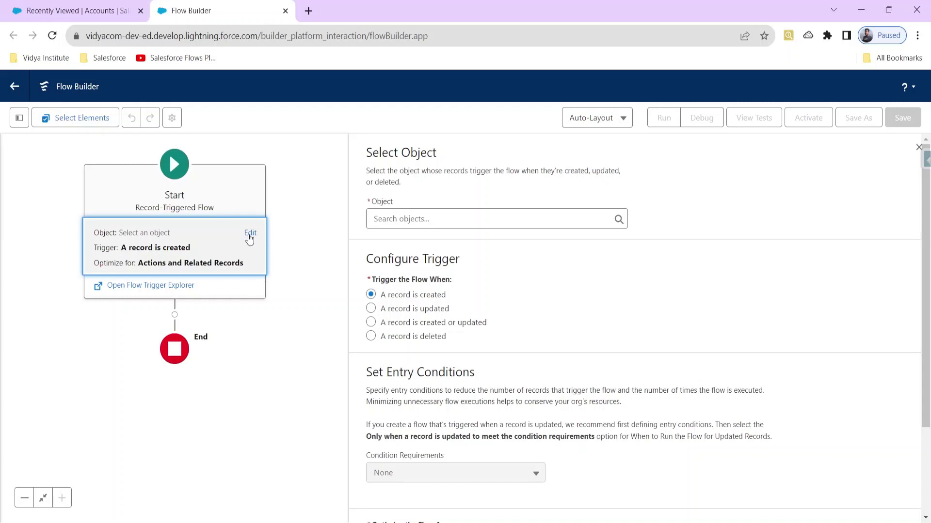
left_click(406, 227)
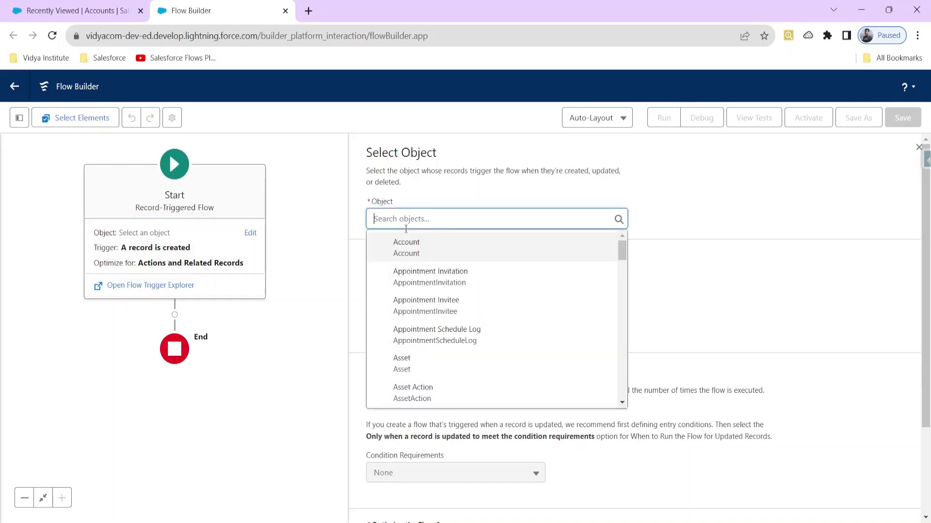
left_click(448, 257)
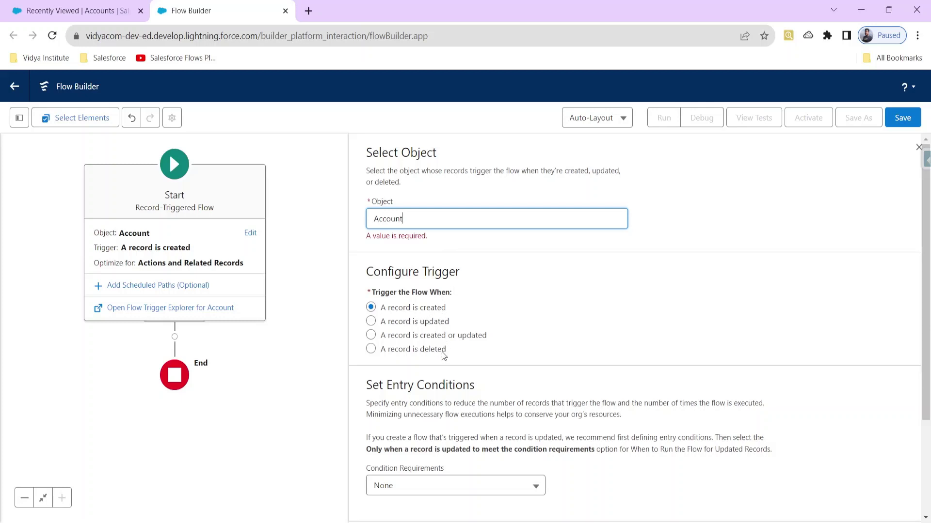
left_click(47, 16)
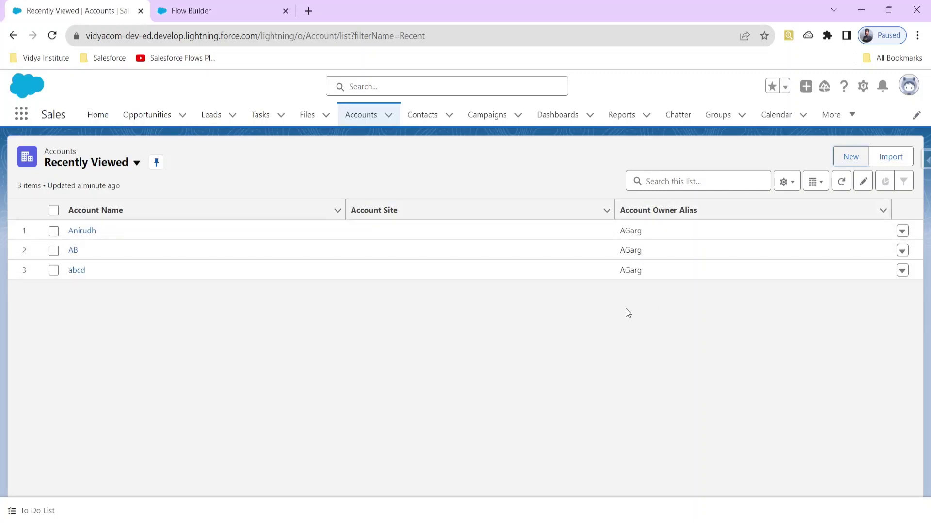
left_click(238, 9)
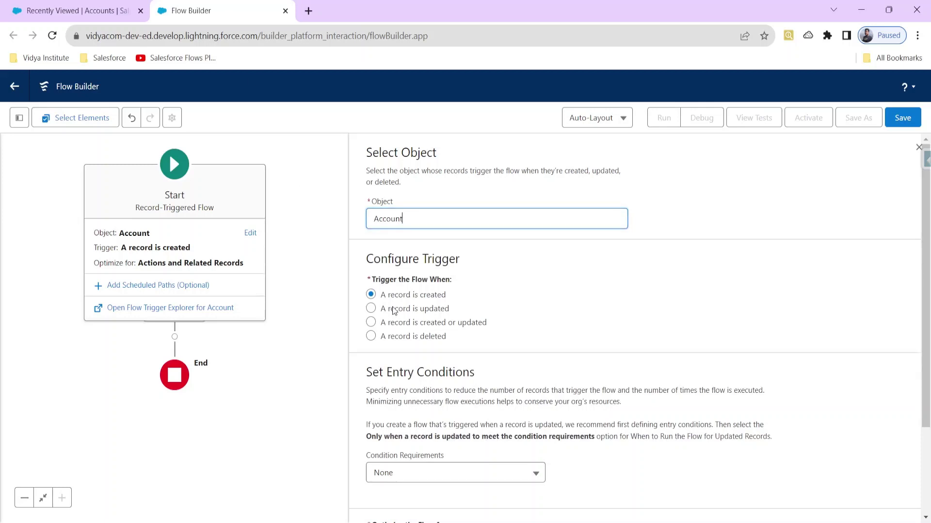
Set the flow's entry condition requirements to All Conditions Are Met (AND)
scroll(412, 354, "down", 3)
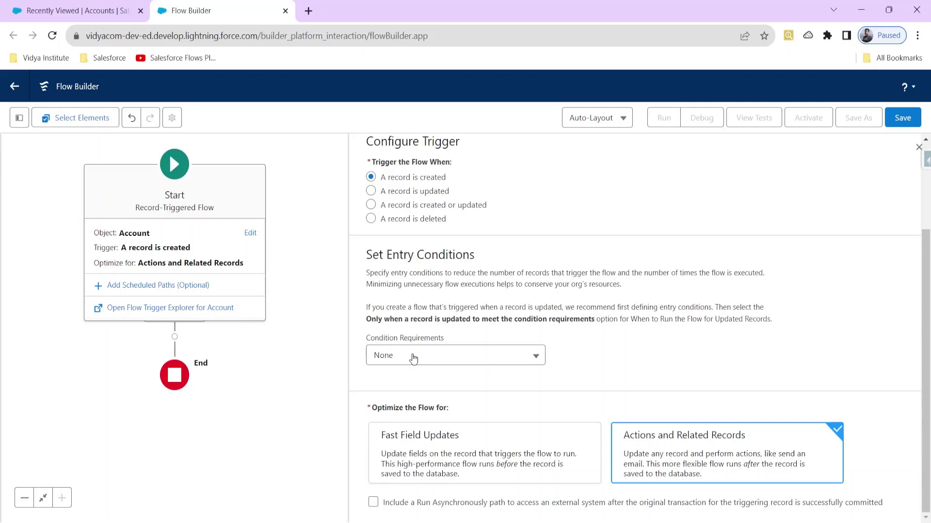
left_click(412, 358)
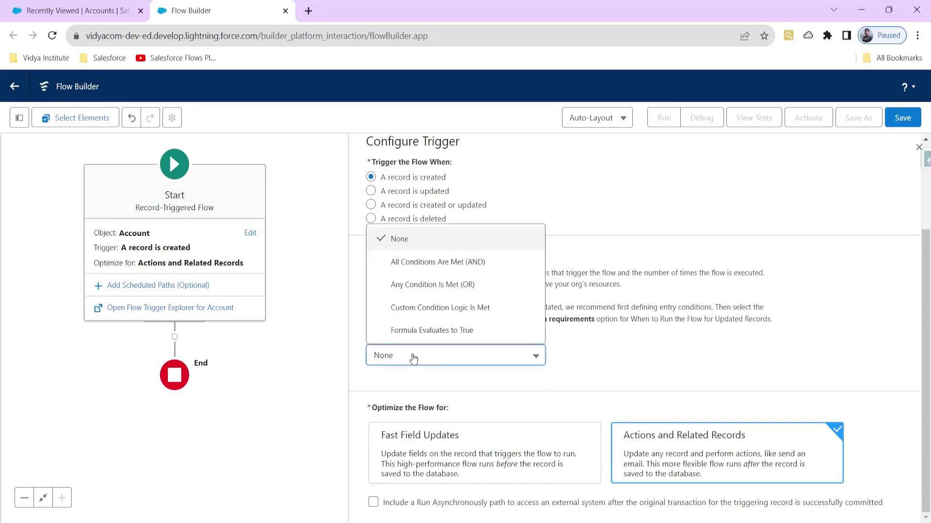
left_click(426, 260)
Try the Customer - Channel type in a new account form, and discard the form
left_click(59, 13)
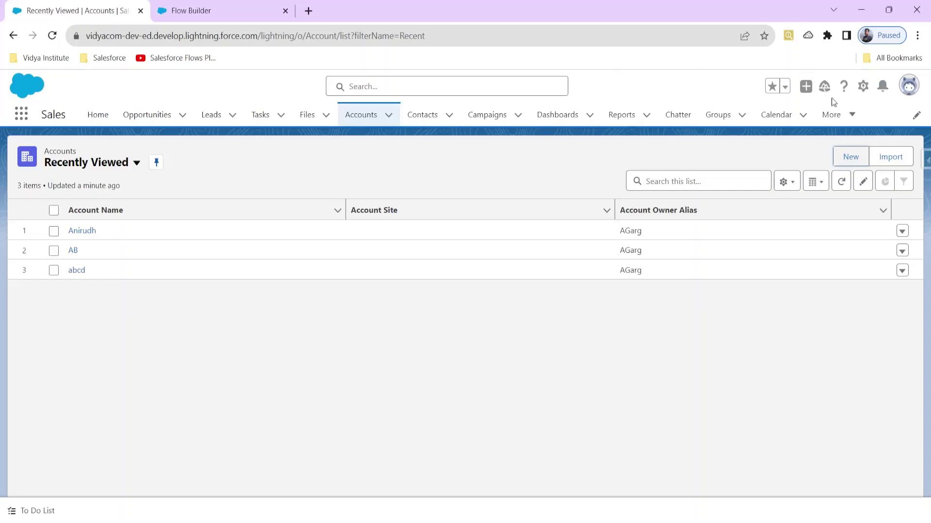
left_click(851, 156)
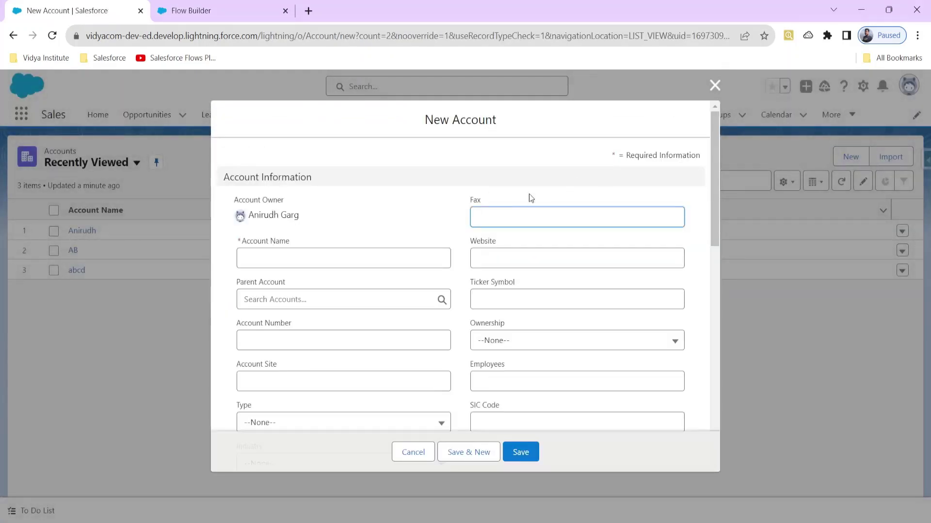
scroll(503, 211, "down", 1)
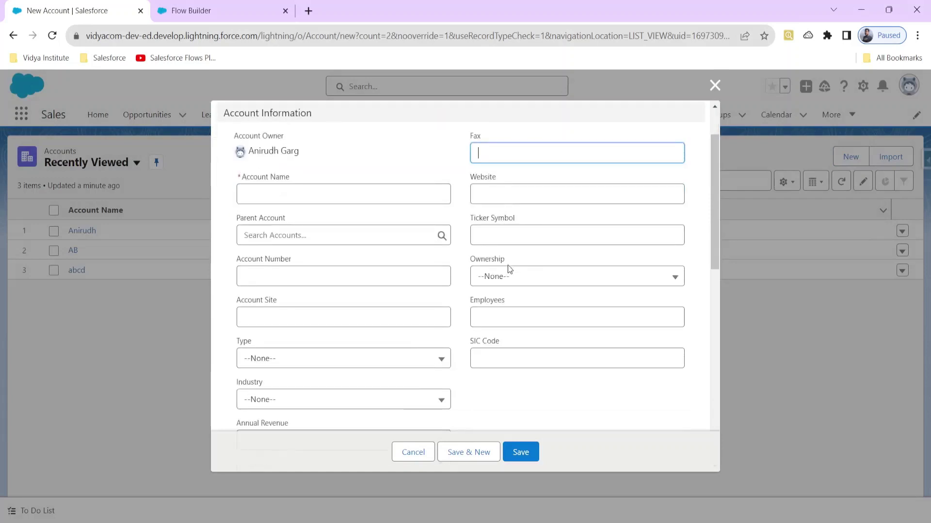
left_click(333, 361)
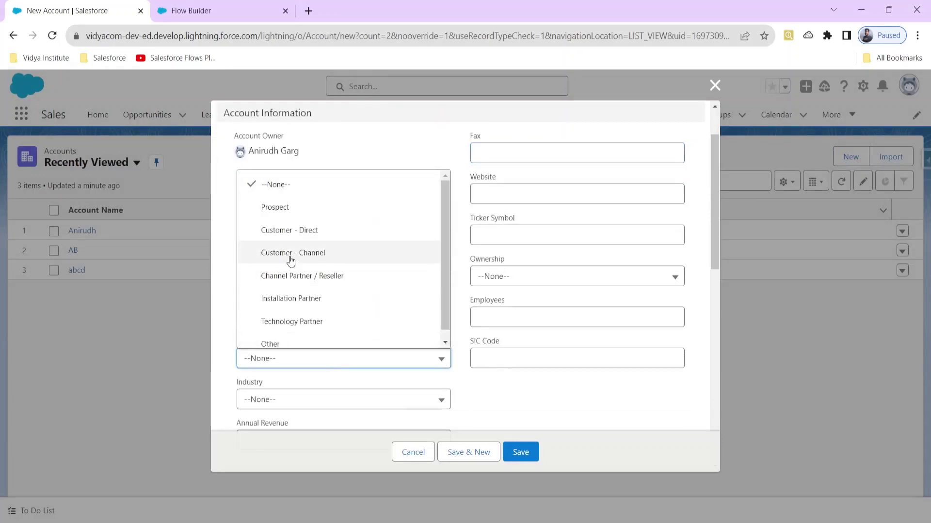
left_click(291, 255)
left_click(413, 453)
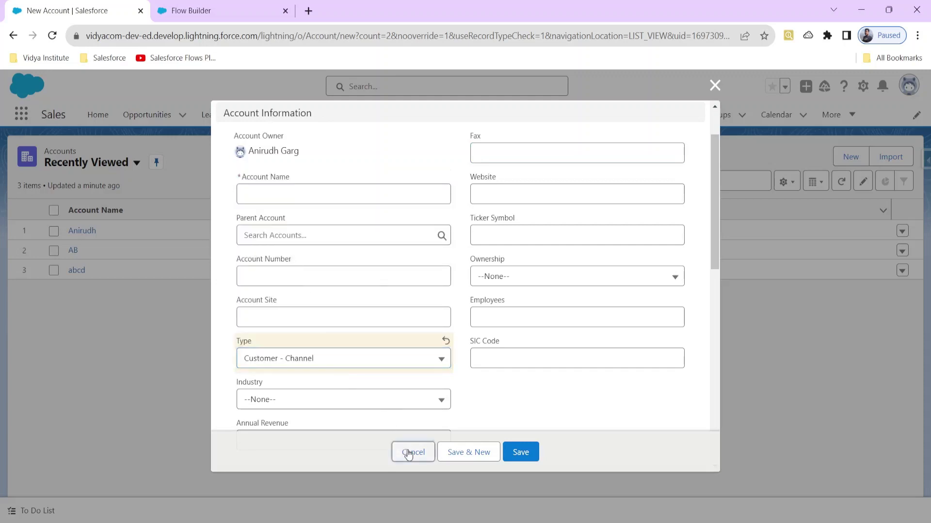
Define the flow's entry condition as account field Type Equals Customer - Channel
left_click(203, 6)
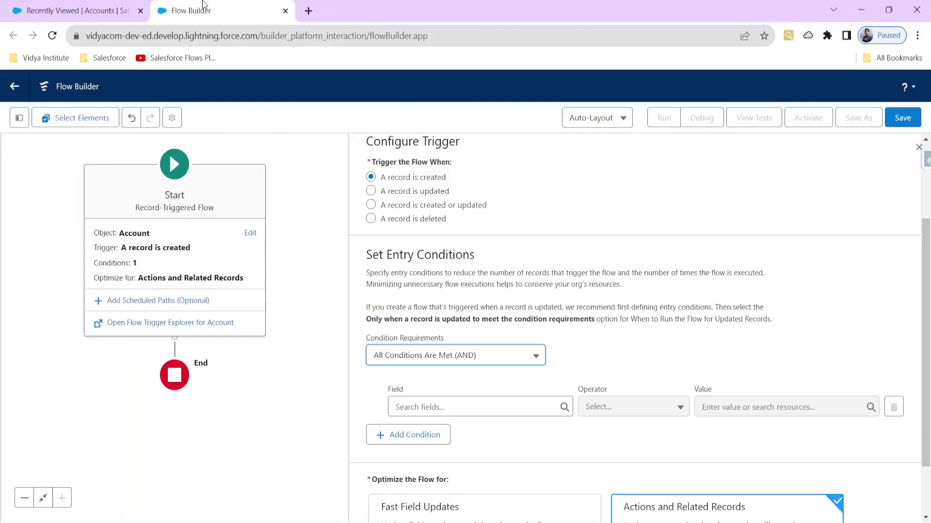
left_click(439, 411)
type("type")
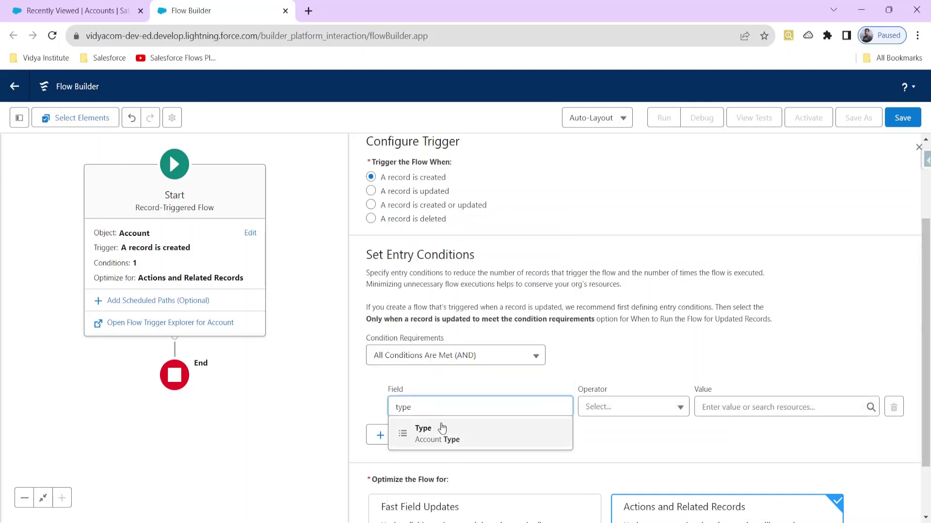
left_click(440, 431)
left_click(714, 406)
type("cust")
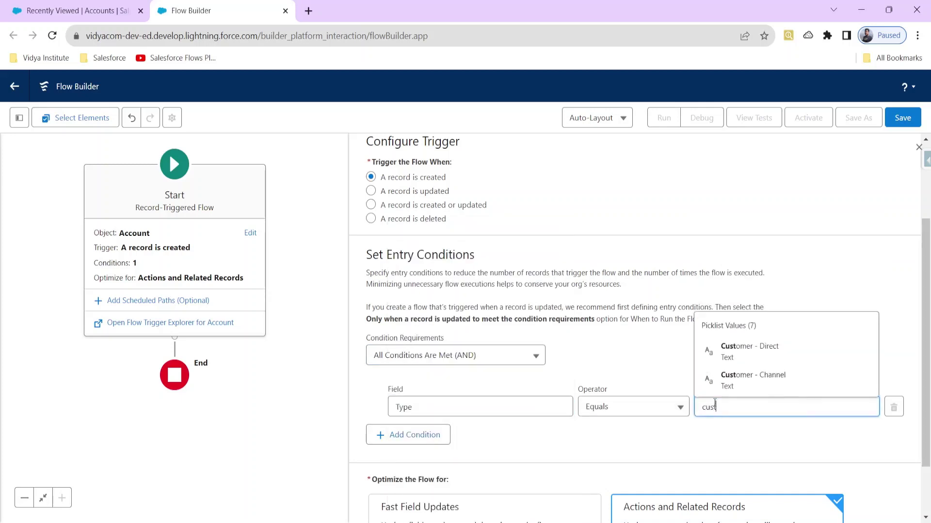
type("omer")
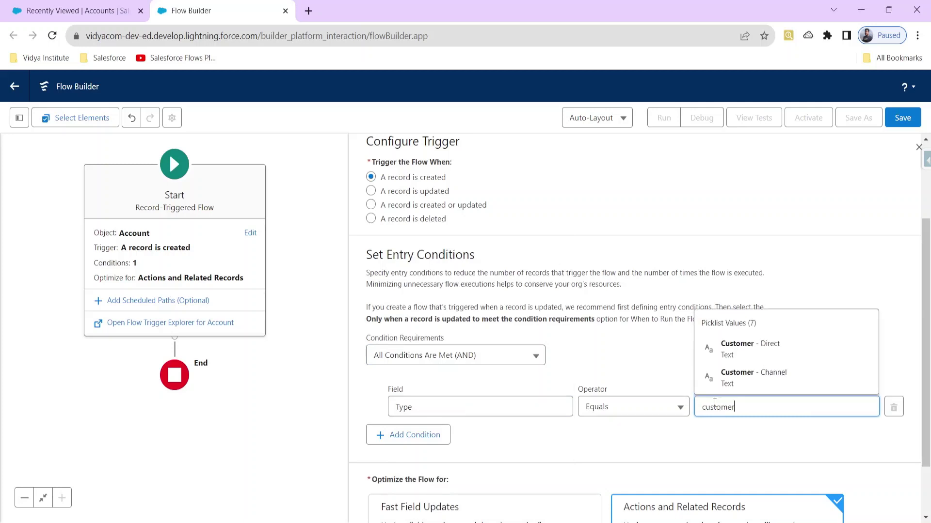
left_click(737, 381)
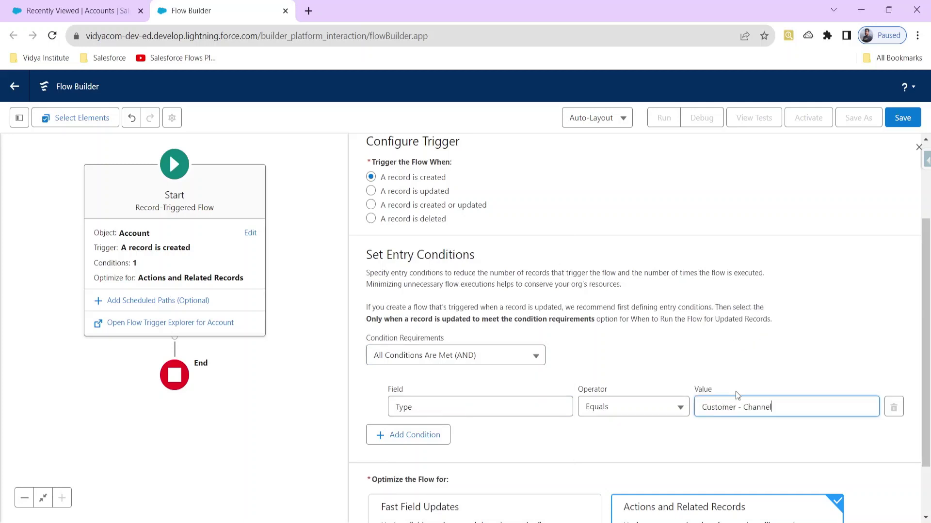
left_click(732, 434)
scroll(648, 354, "down", 2)
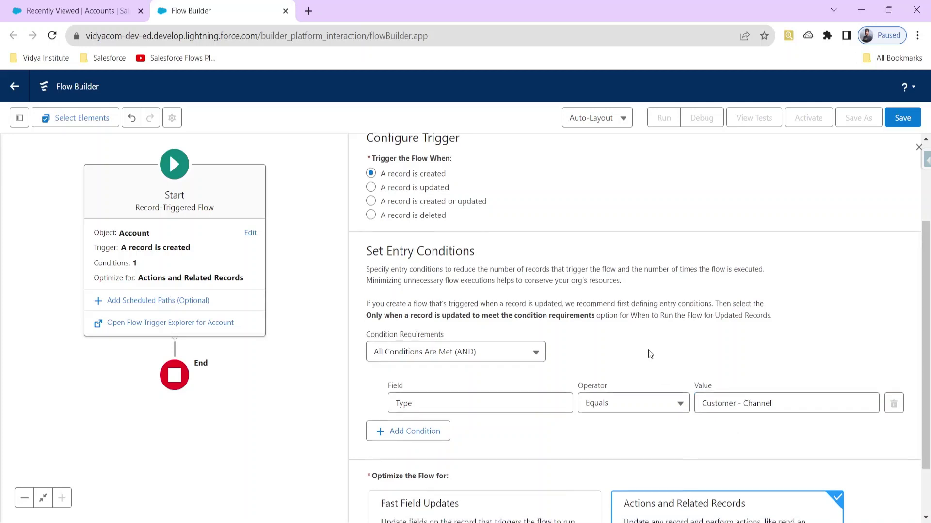
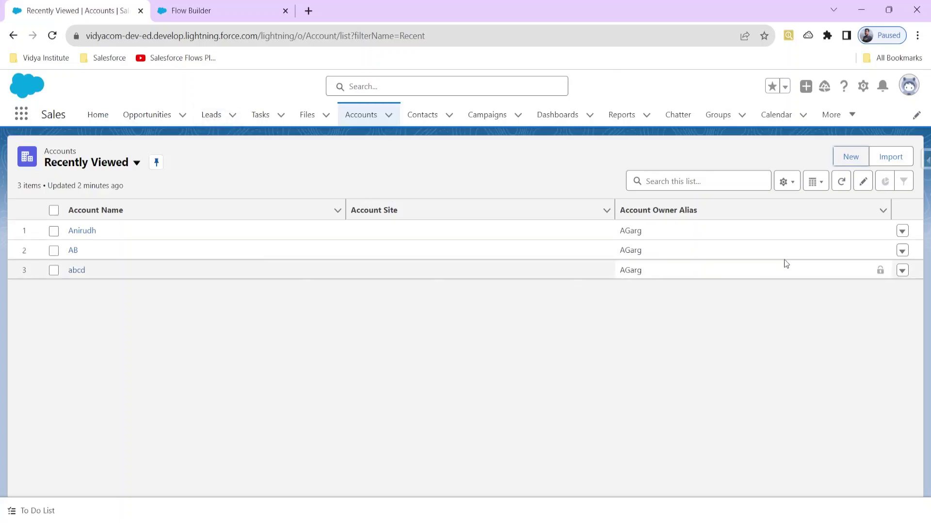
Edit the first listed account, choosing Customer - Direct as type and Public as ownership, and return to the flow without saving
left_click(902, 232)
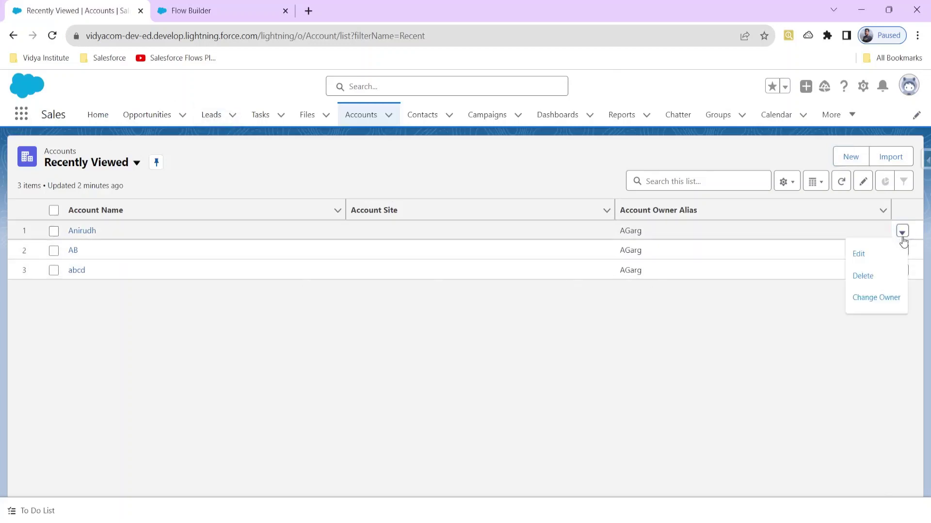
left_click(895, 250)
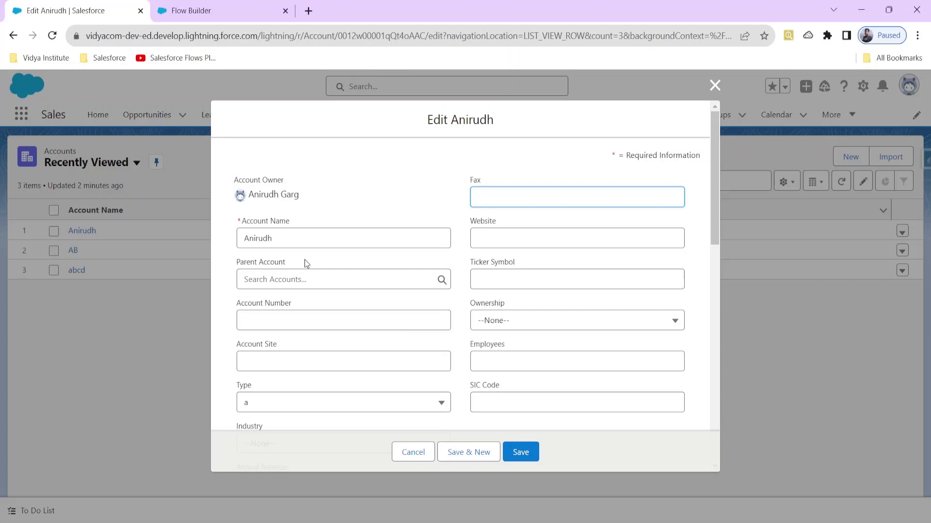
scroll(286, 348, "down", 3)
left_click(258, 274)
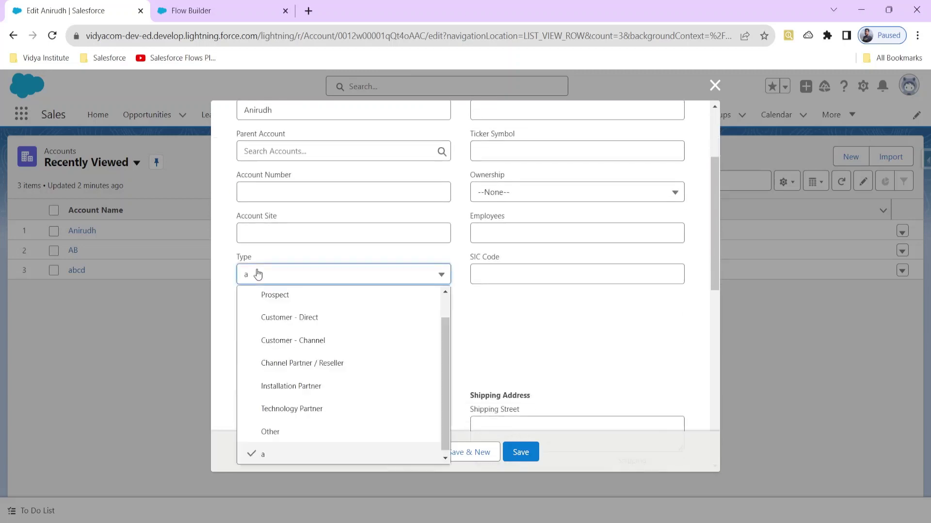
left_click(280, 319)
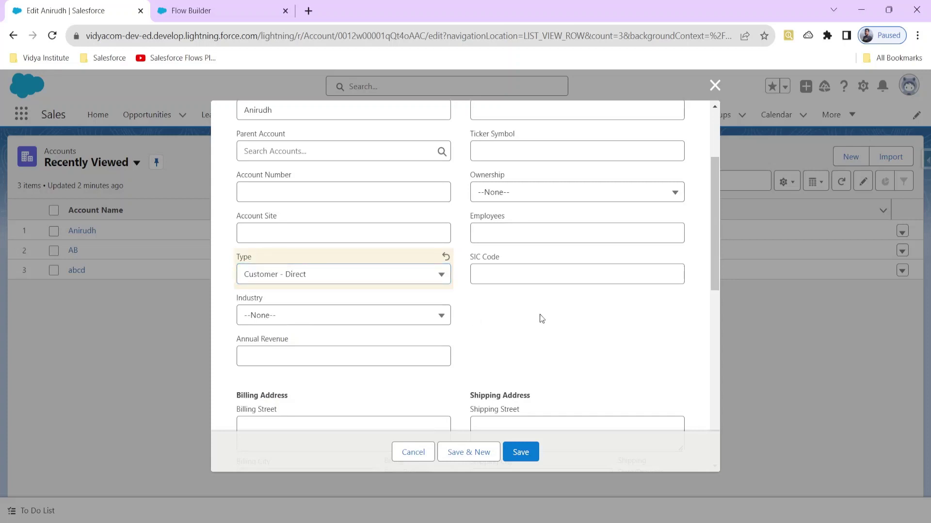
left_click(525, 195)
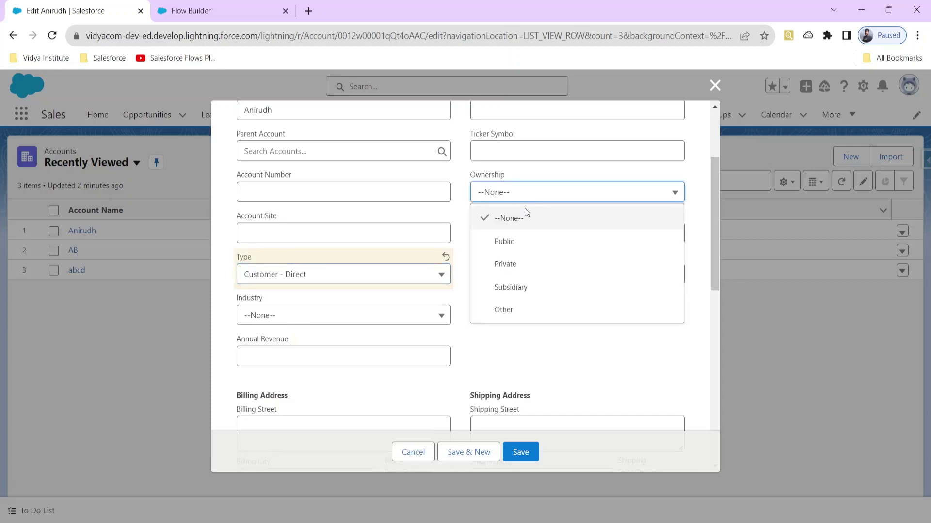
left_click(520, 248)
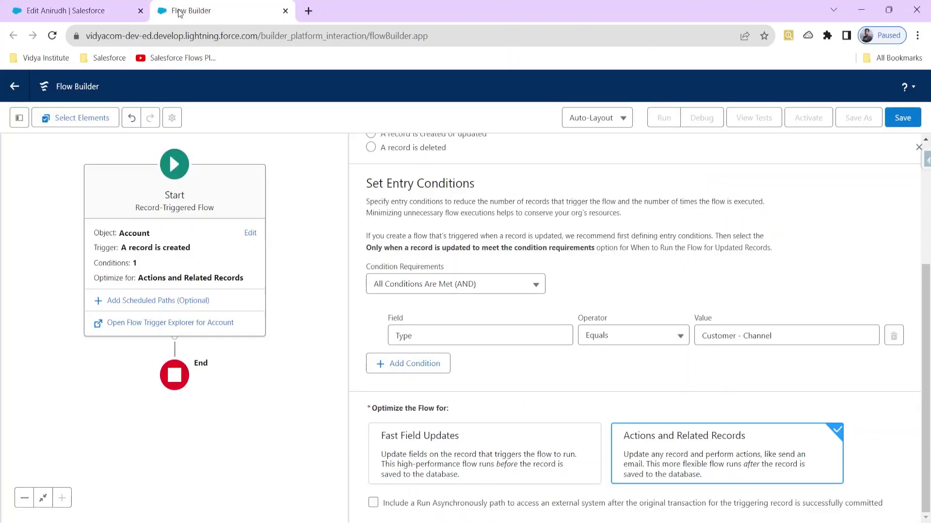
left_click(180, 11)
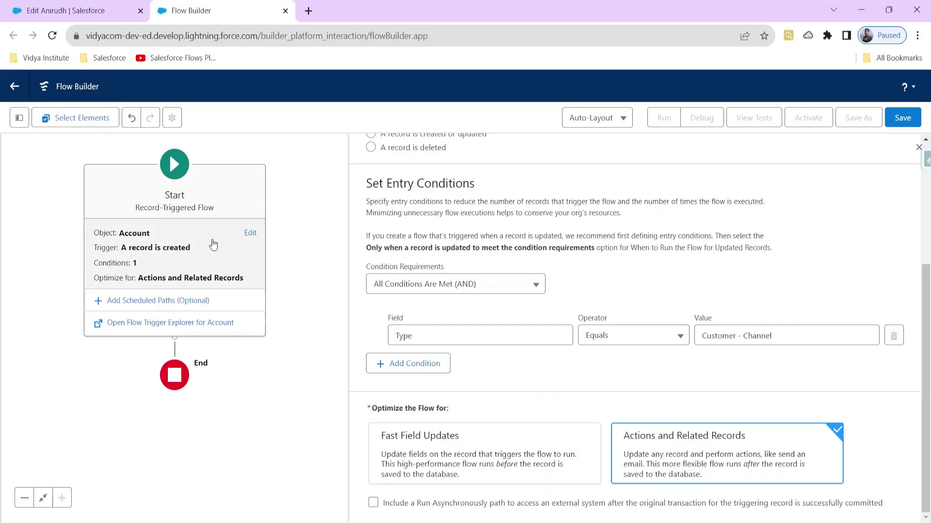
Compare the Type and Ownership fields in the open account form with the flow's entry condition, and return to the flow
left_click(65, 10)
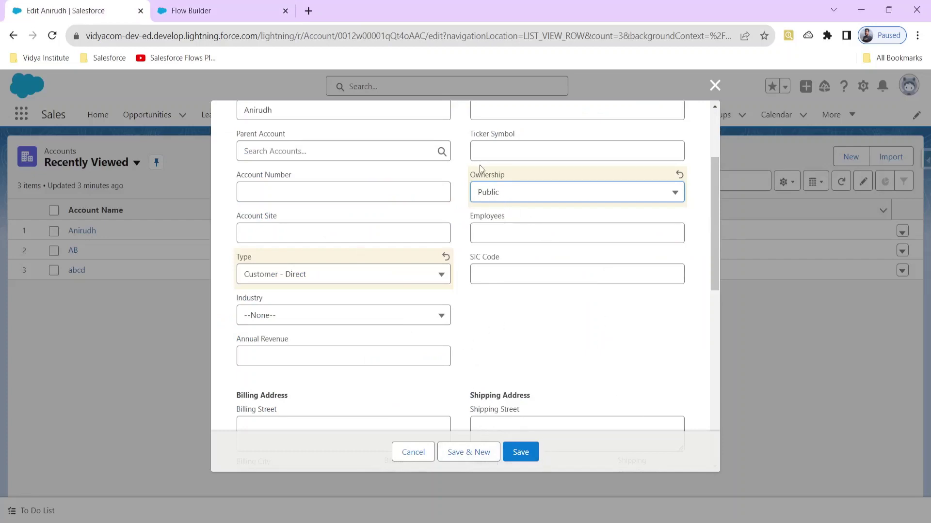
left_click(499, 194)
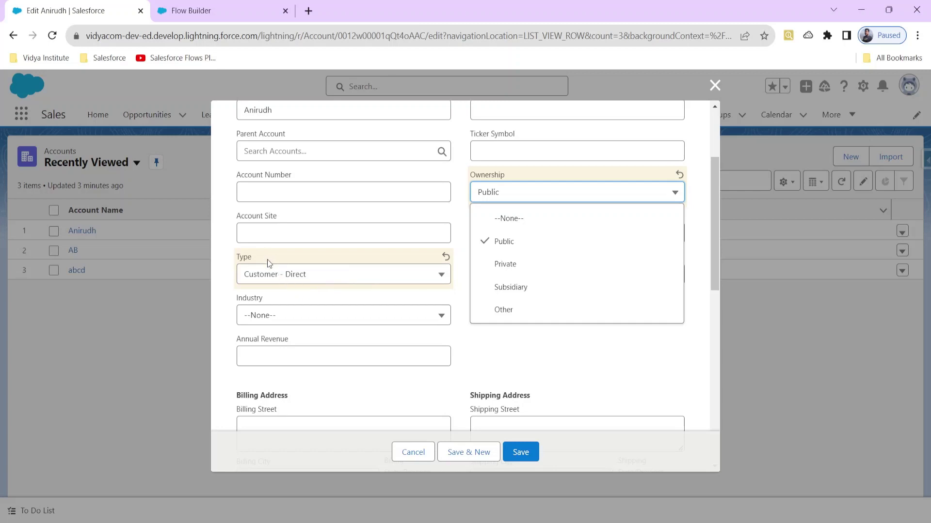
left_click(204, 10)
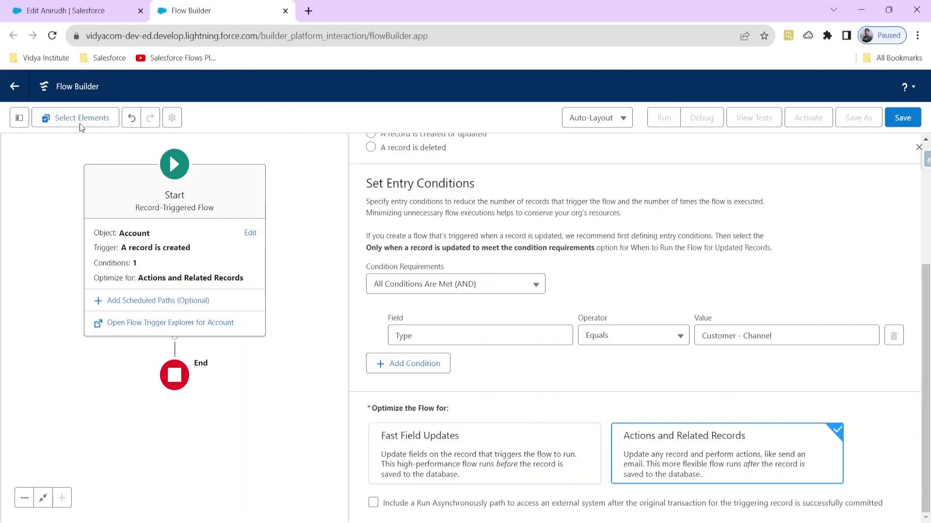
left_click(66, 13)
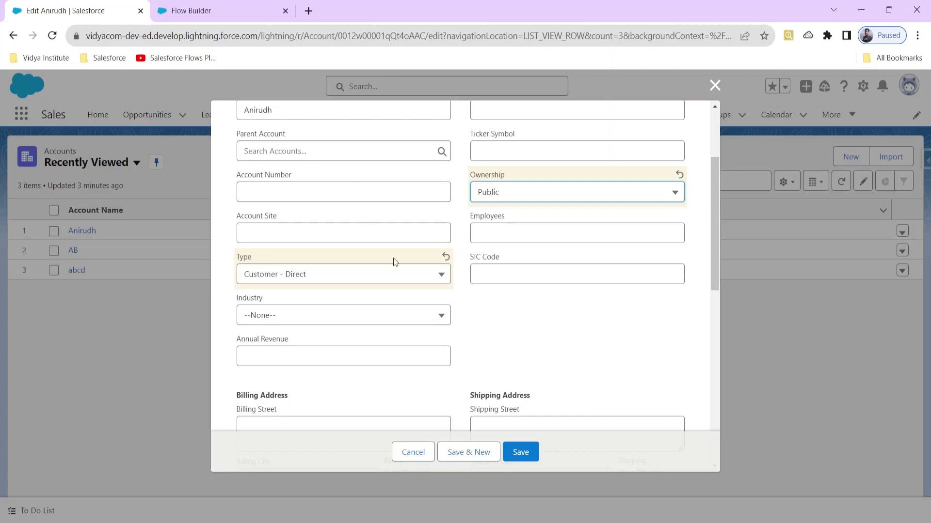
scroll(474, 349, "up", 3)
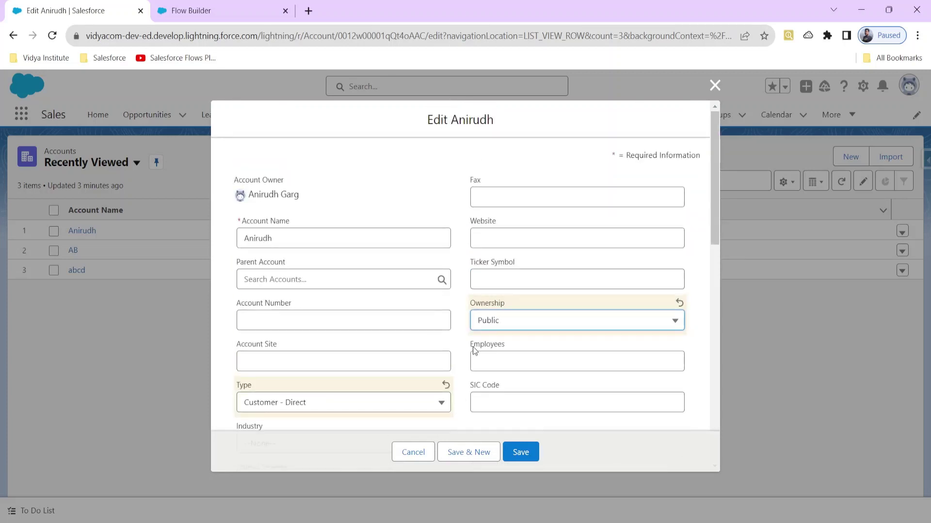
left_click(222, 14)
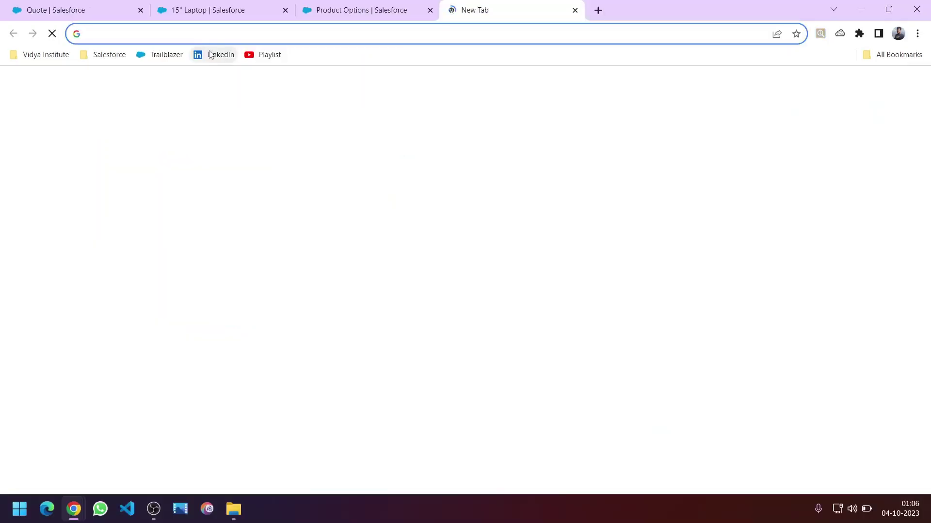
Open the bookmarked LinkedIn profile and the bookmarked Trailblazer profile in separate browser tabs
left_click(211, 54)
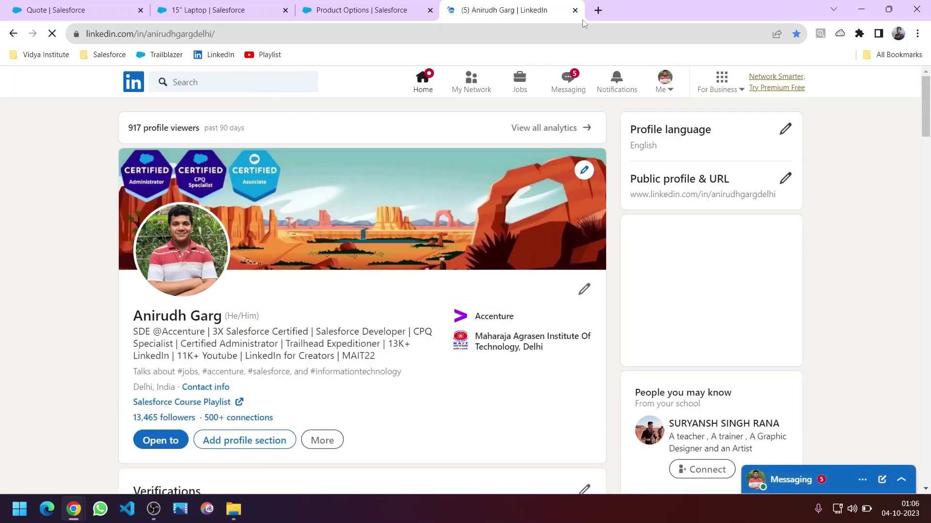
left_click(599, 11)
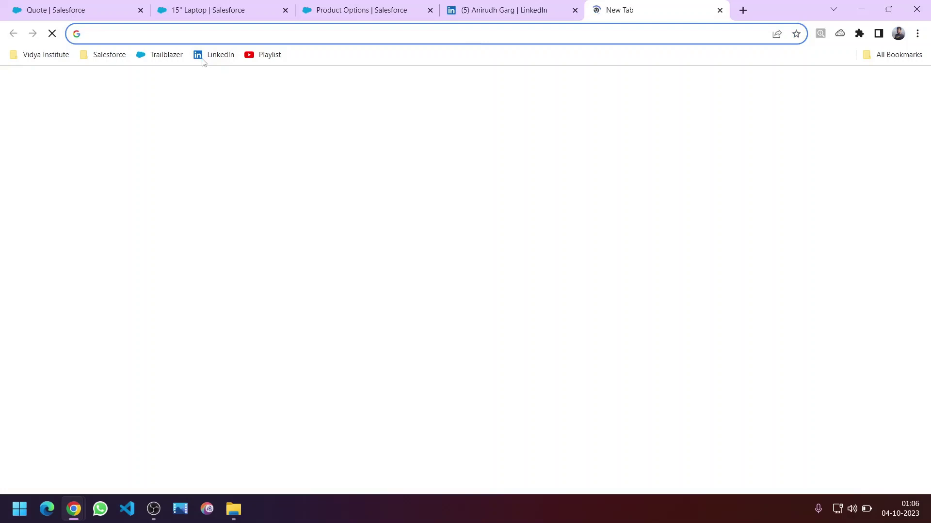
left_click(170, 56)
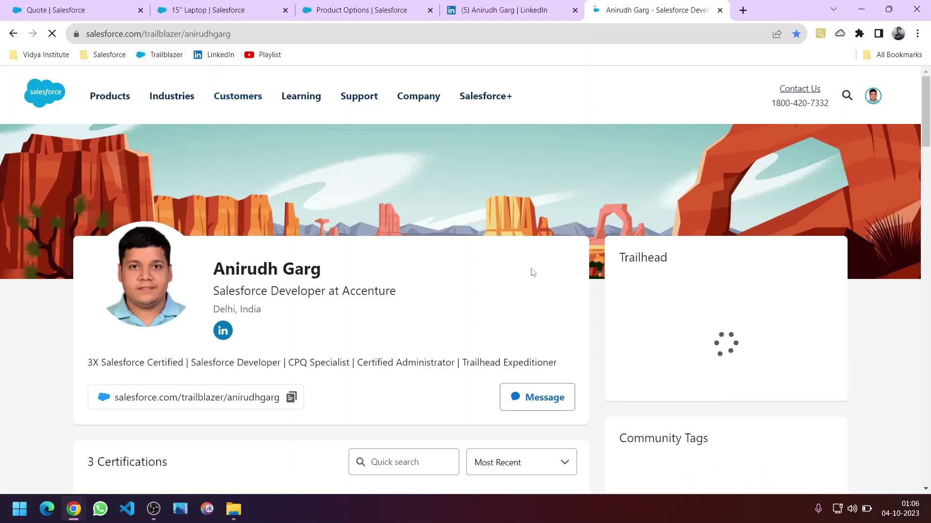
Open the bookmarked Vidya Institute YouTube playlists in a new tab, view the full Salesforce CPQ Playlist, and return to the playlists page
left_click(742, 10)
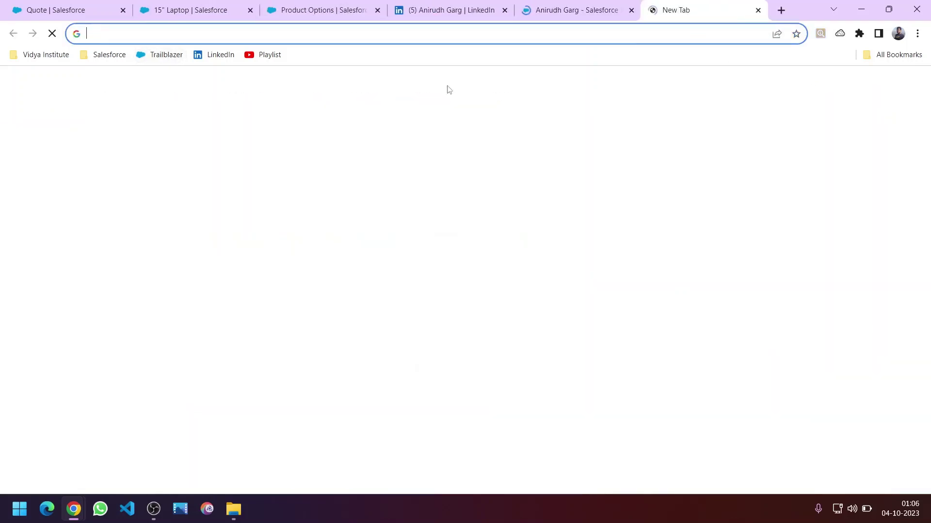
left_click(265, 56)
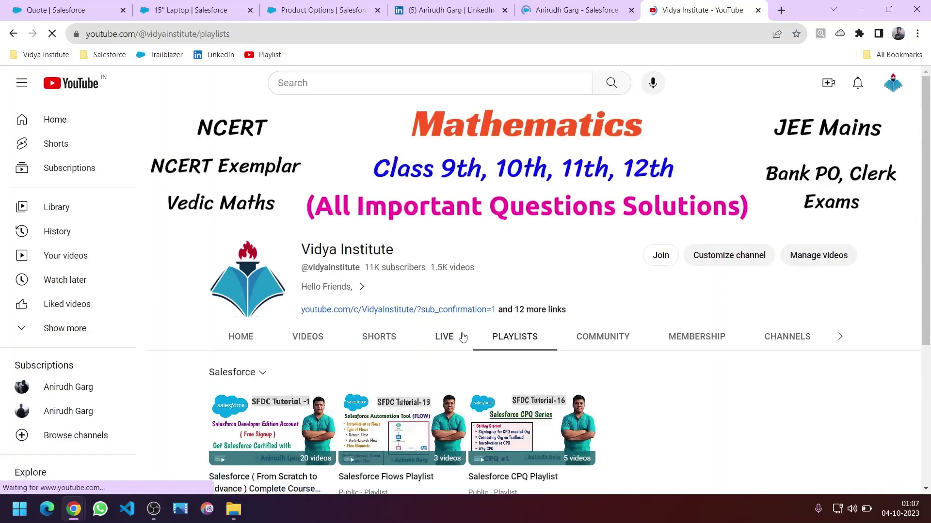
scroll(463, 336, "down", 3)
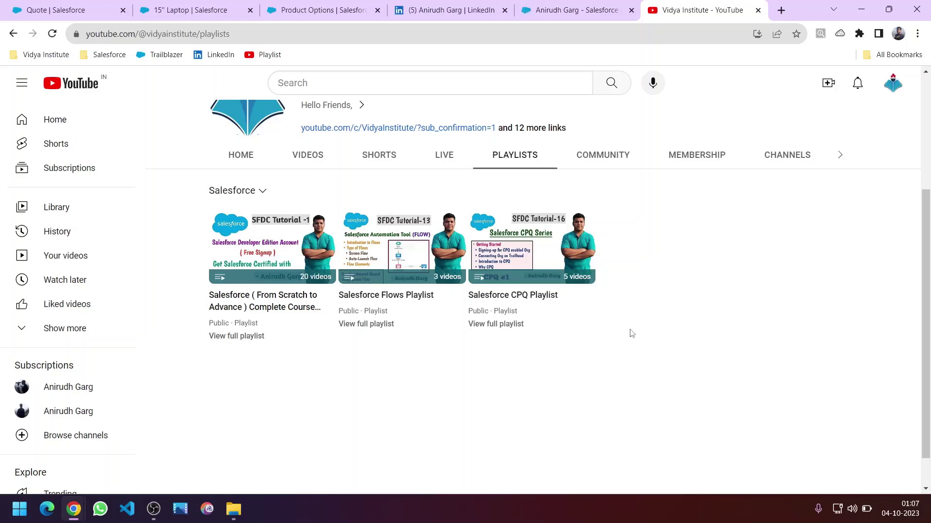
scroll(545, 286, "up", 1)
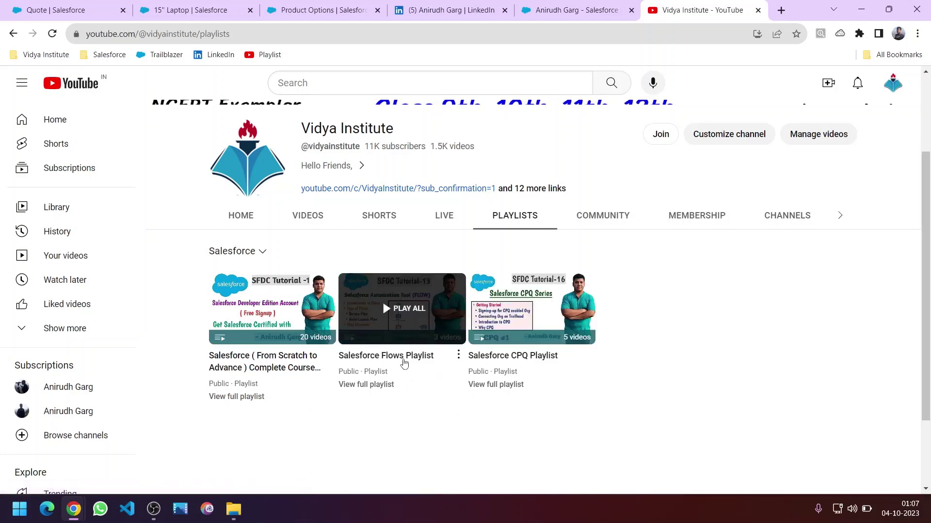
left_click(509, 386)
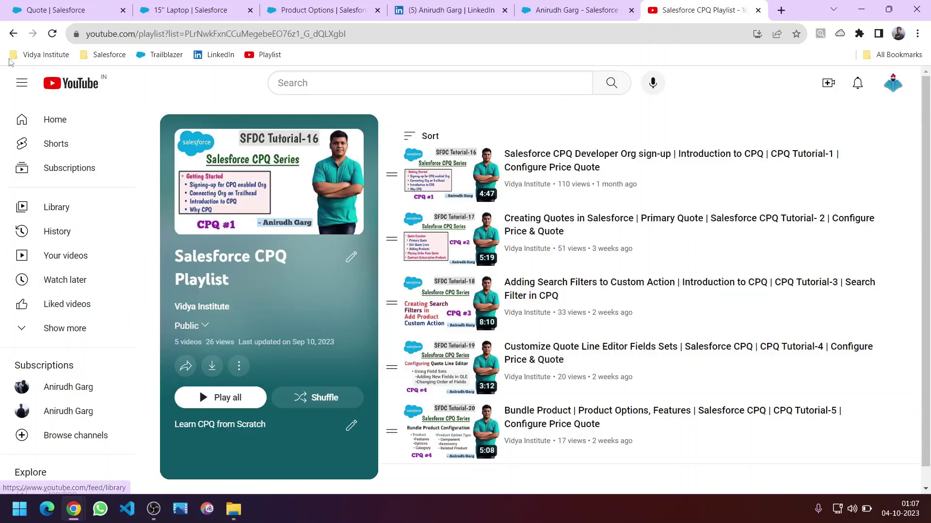
left_click(11, 38)
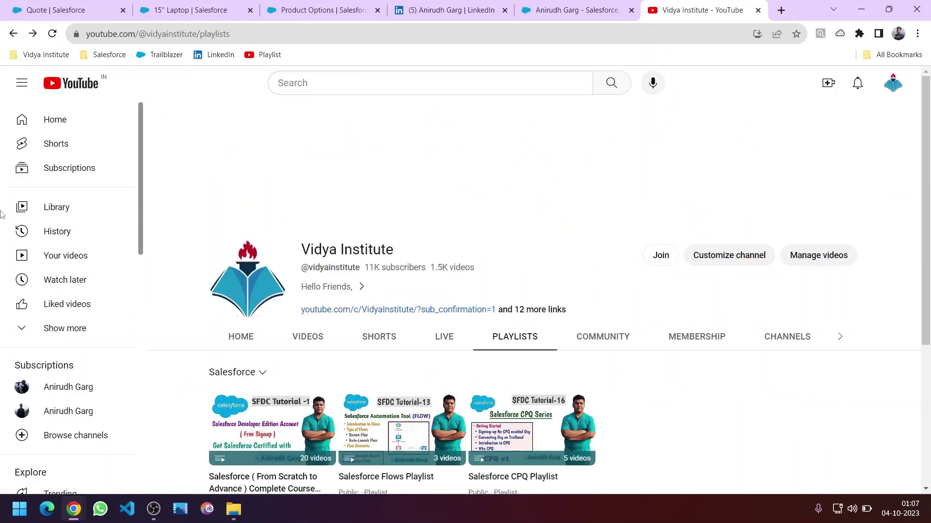